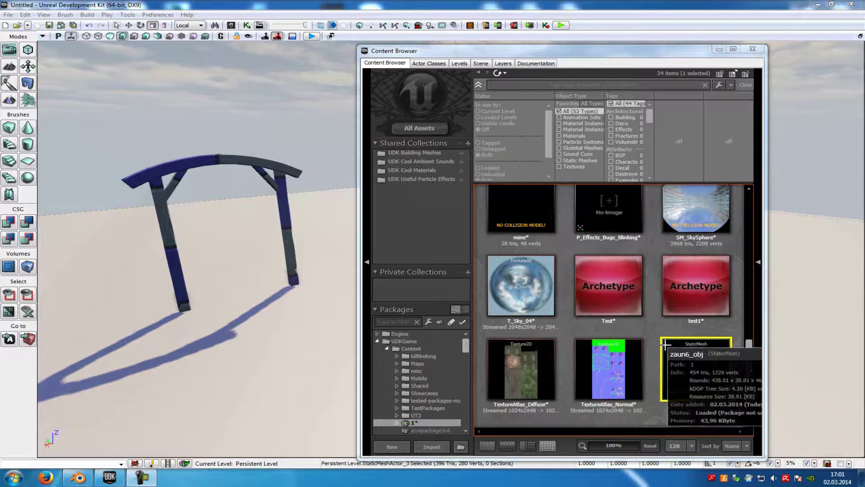
# Switch to Blender and add a cube mesh to the scene with the wooden arch.
pyautogui.click(77, 477)
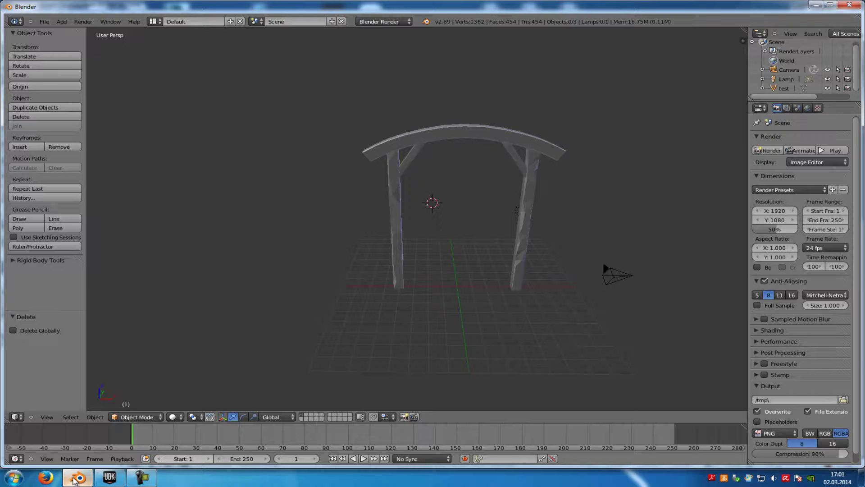
pyautogui.click(61, 21)
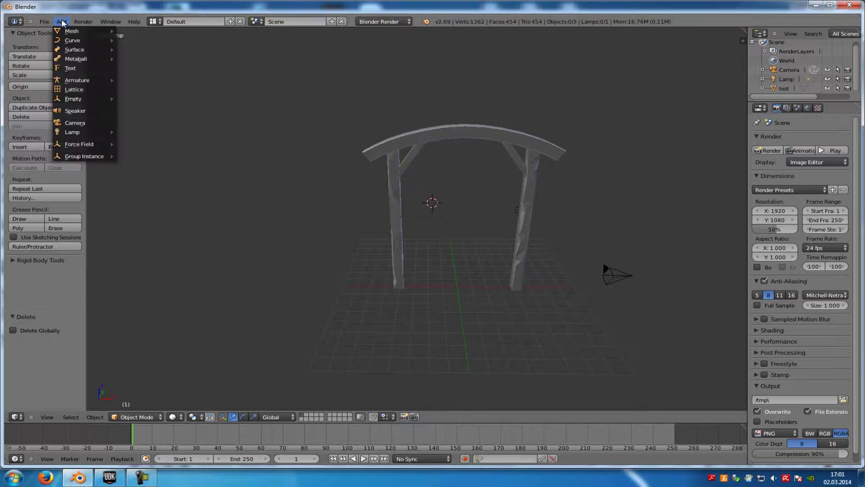
pyautogui.moveTo(63, 30)
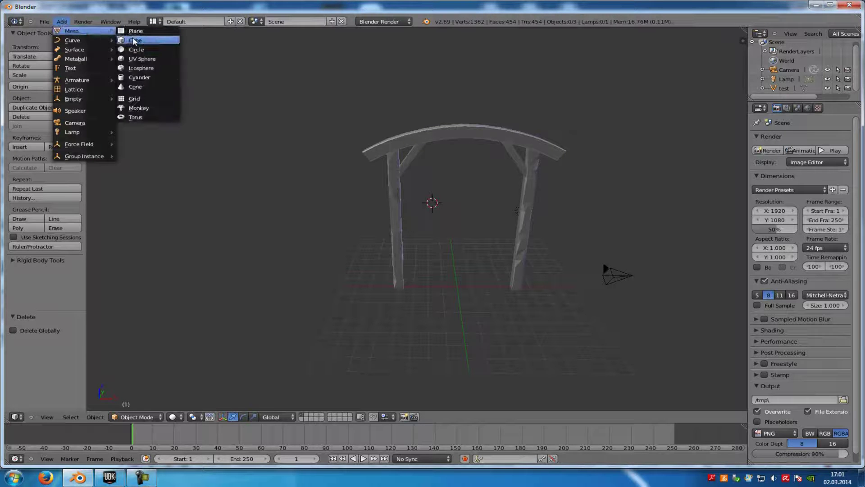
pyautogui.click(135, 41)
# Move the cube onto the arch's left post and scale it by about 0.4 to roughly the post's thickness.
pyautogui.moveTo(380, 187); pyautogui.dragTo(419, 185, button='middle')
pyautogui.moveTo(422, 181); pyautogui.dragTo(403, 212)
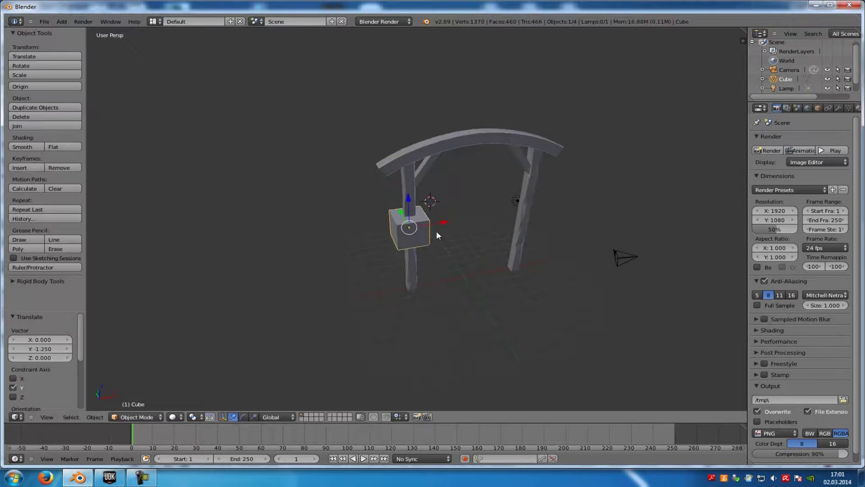
pyautogui.press('s')
pyautogui.click(439, 237)
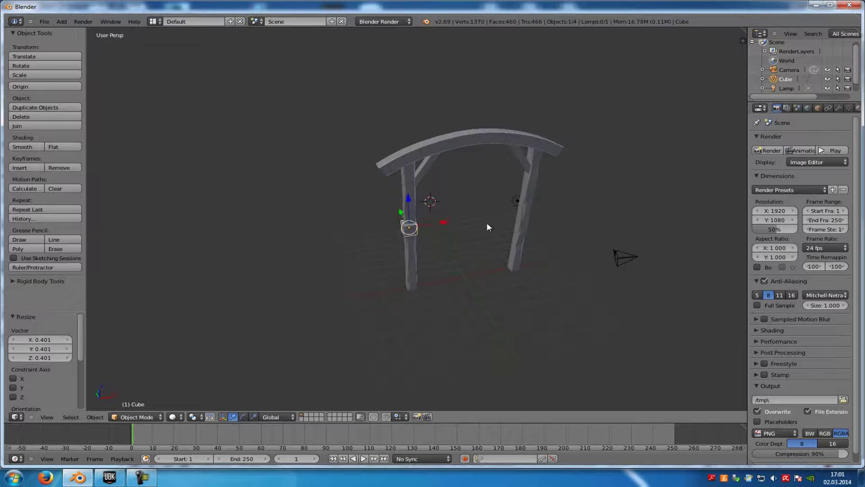
# Edit the cube in wireframe and move its lower face straight down along Z to the foot of the left post.
pyautogui.moveTo(486, 222); pyautogui.dragTo(469, 204, button='middle')
pyautogui.scroll(2, 469, 208)
pyautogui.click(133, 416)
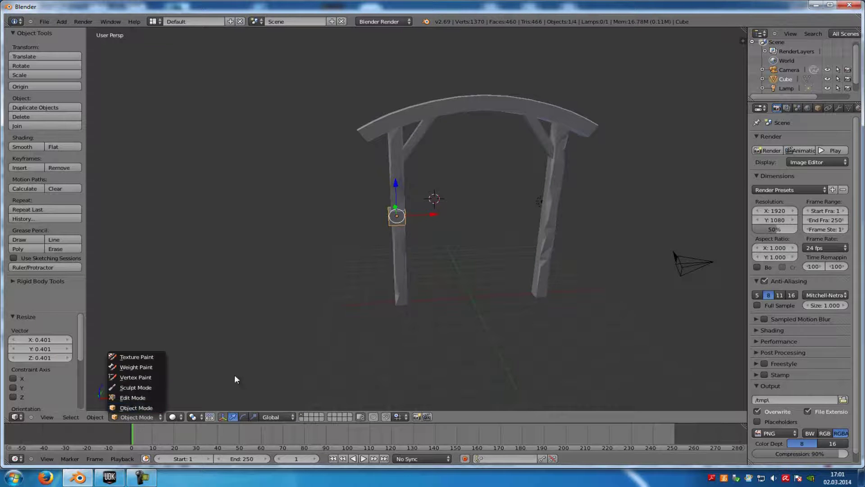
pyautogui.click(129, 416)
pyautogui.click(128, 395)
pyautogui.moveTo(423, 295); pyautogui.dragTo(417, 280, button='middle')
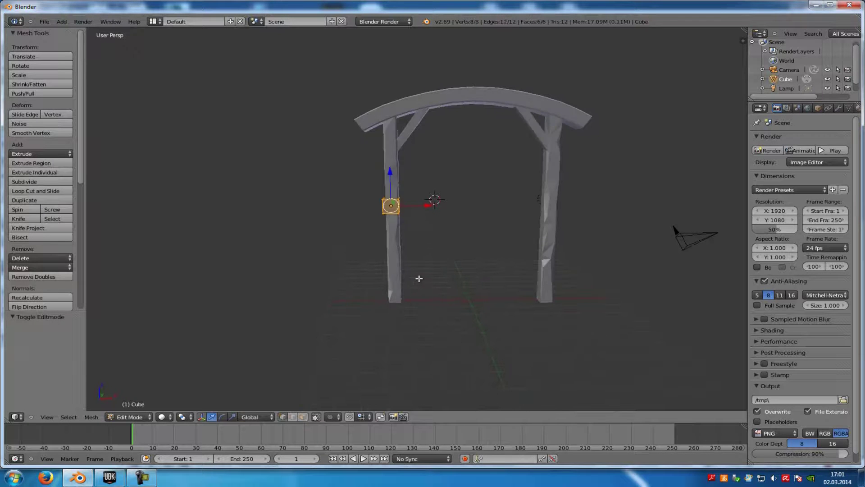
pyautogui.press('a')
pyautogui.press('z')
pyautogui.rightClick(392, 207)
pyautogui.press('g')
pyautogui.press('z')
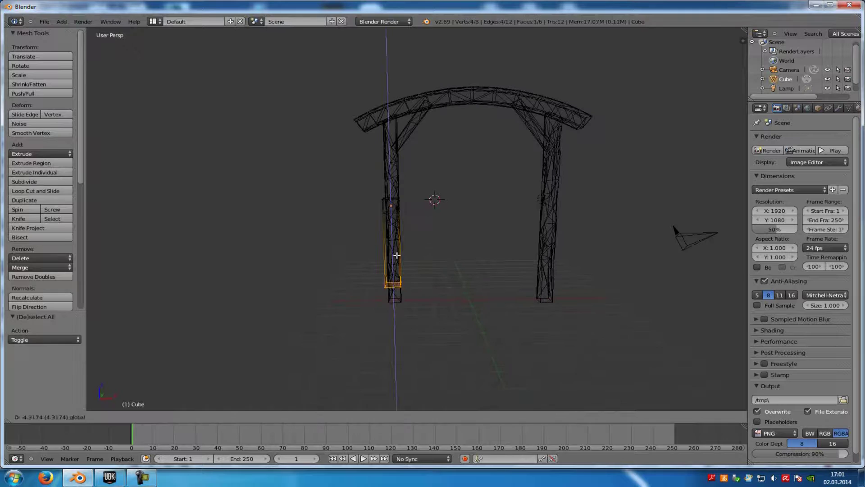
pyautogui.click(397, 264)
# Move the box's upper face up along Z to the crossbeam, then return to Object Mode with solid shading.
pyautogui.press('a')
pyautogui.rightClick(391, 202)
pyautogui.press('g')
pyautogui.press('z')
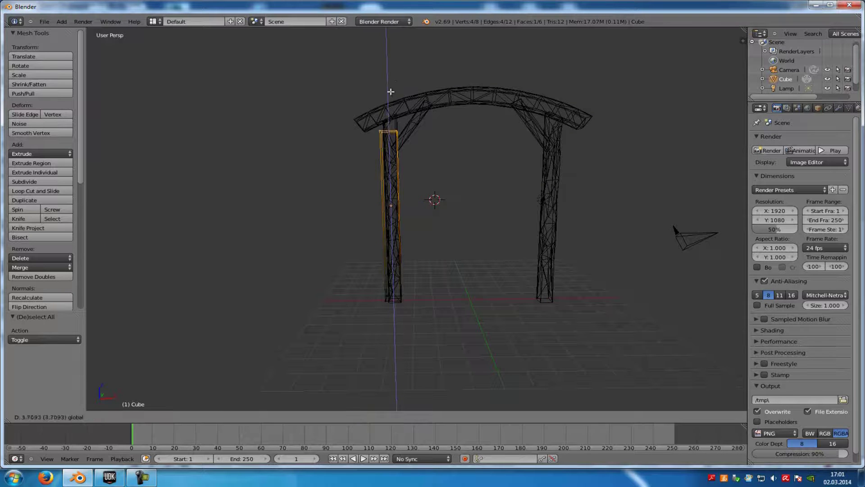
pyautogui.click(390, 97)
pyautogui.click(128, 417)
pyautogui.click(128, 406)
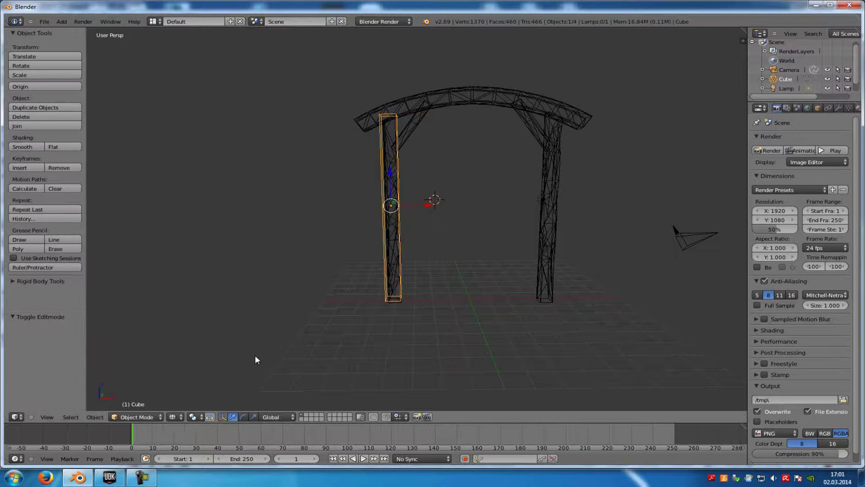
pyautogui.press('z')
# Paste a copy of the post box and move it about 8.16 along X onto the right post, adjusting its height slightly.
pyautogui.hotkey('ctrl', 'v')
pyautogui.click(351, 293)
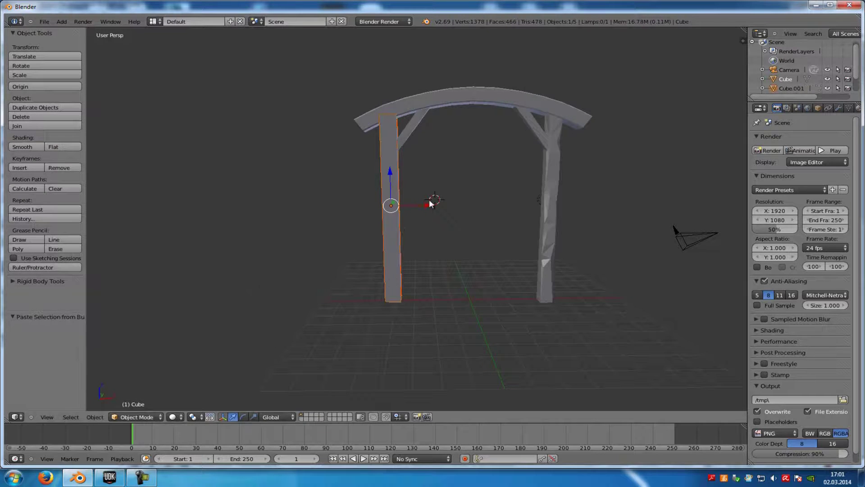
pyautogui.press('g')
pyautogui.press('x')
pyautogui.click(583, 210)
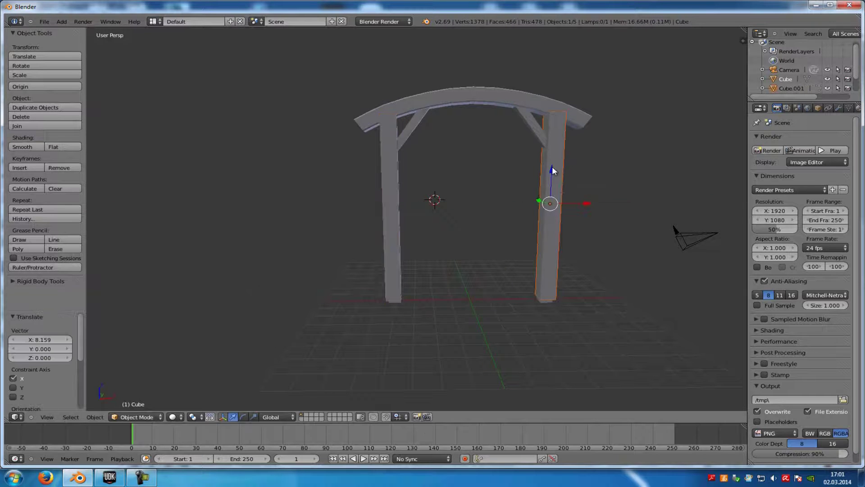
pyautogui.moveTo(550, 170); pyautogui.dragTo(553, 173)
# Paste another copy of the post box and move it about -3.41 along X into the gap between the posts.
pyautogui.hotkey('ctrl', 'v')
pyautogui.click(533, 194)
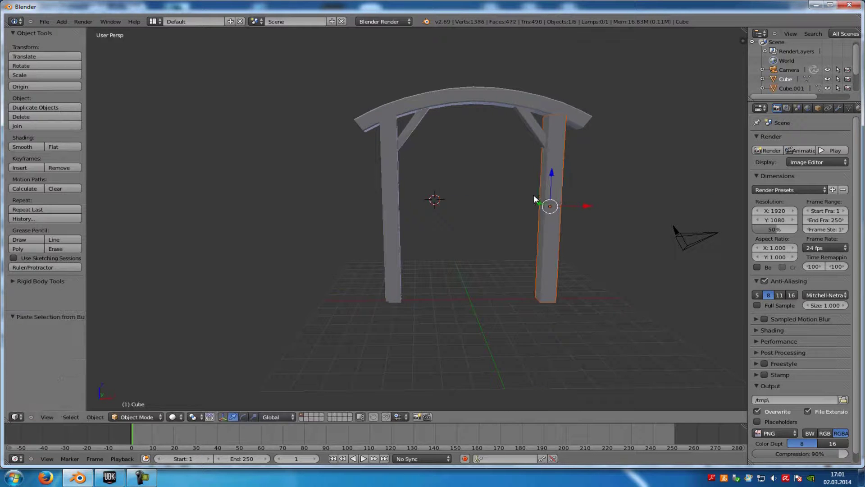
pyautogui.moveTo(585, 206); pyautogui.dragTo(517, 206)
# Rotate the middle box 90° around Y and position it over the arch's curved crossbeam.
pyautogui.press('r')
pyautogui.press('y')
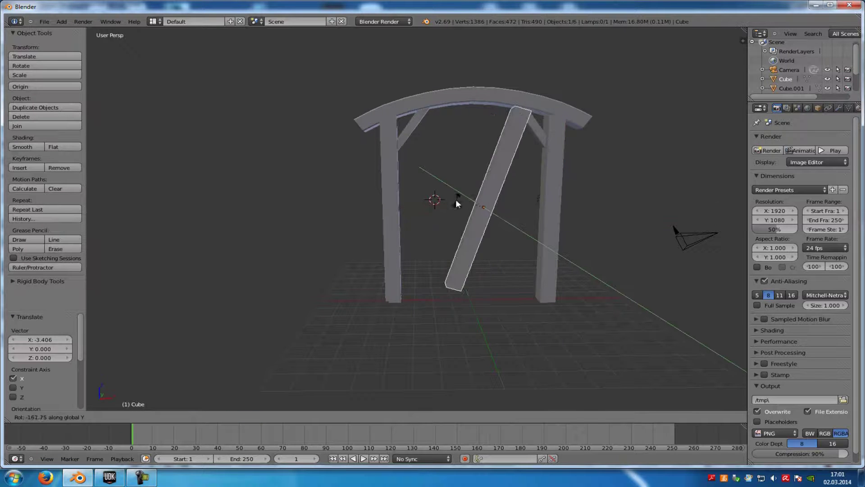
pyautogui.write('90')
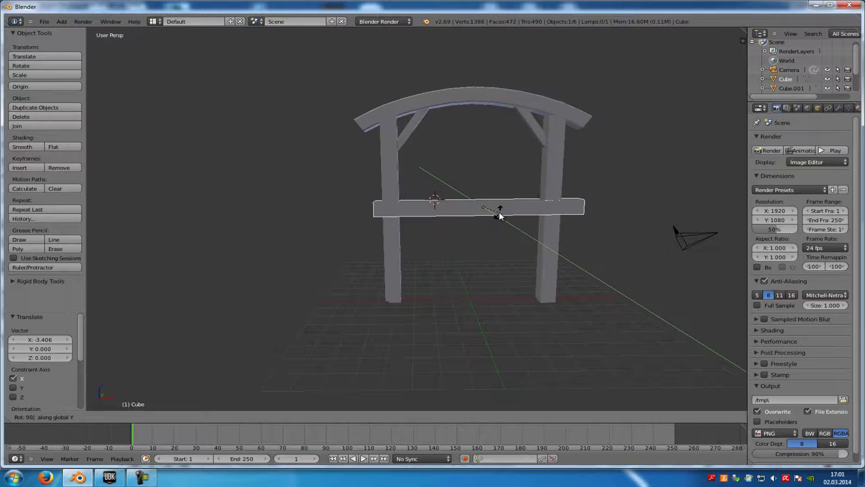
pyautogui.press('Return')
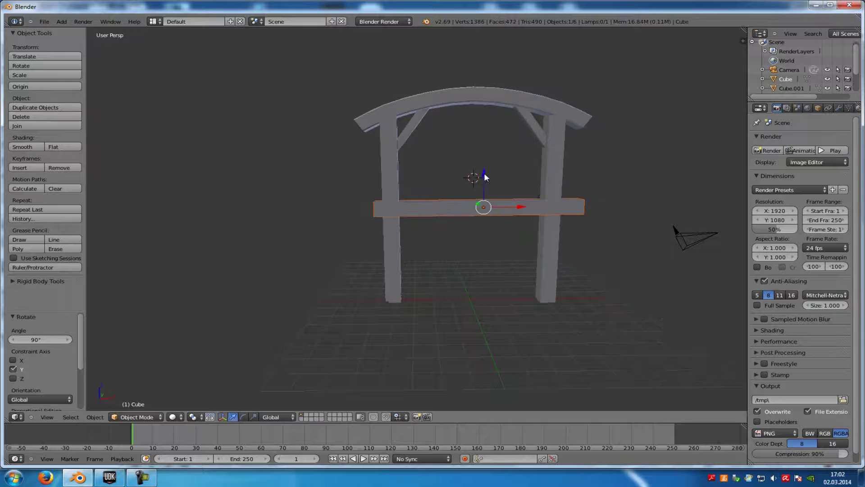
pyautogui.moveTo(484, 173); pyautogui.dragTo(509, 110)
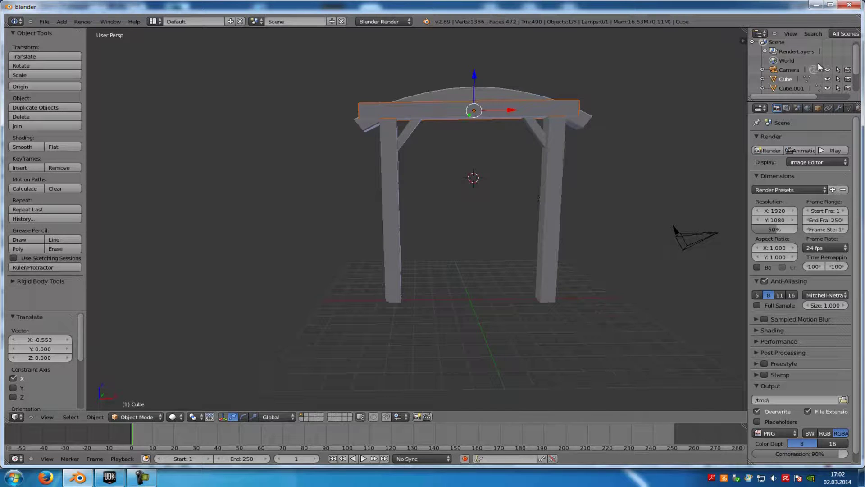
# Rename the crossbeam's box, Cube.002, as UCX_test to match the arch object named test.
pyautogui.scroll(-2, 818, 63)
pyautogui.click(780, 89)
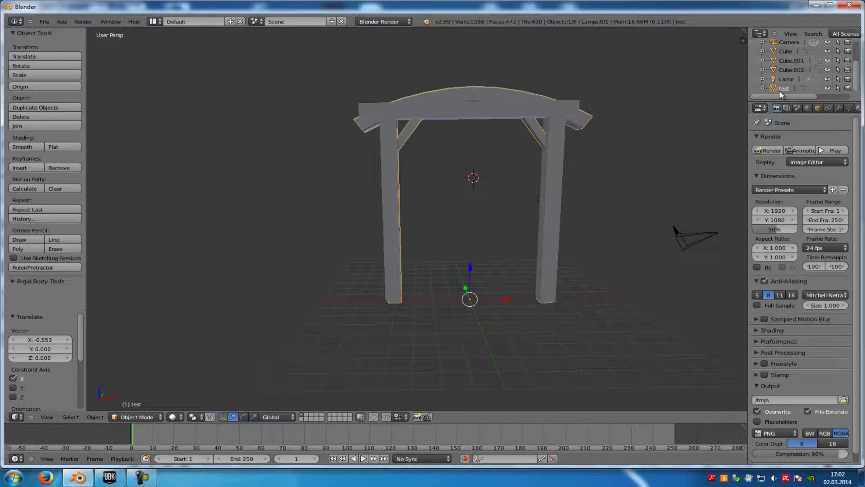
pyautogui.click(793, 70)
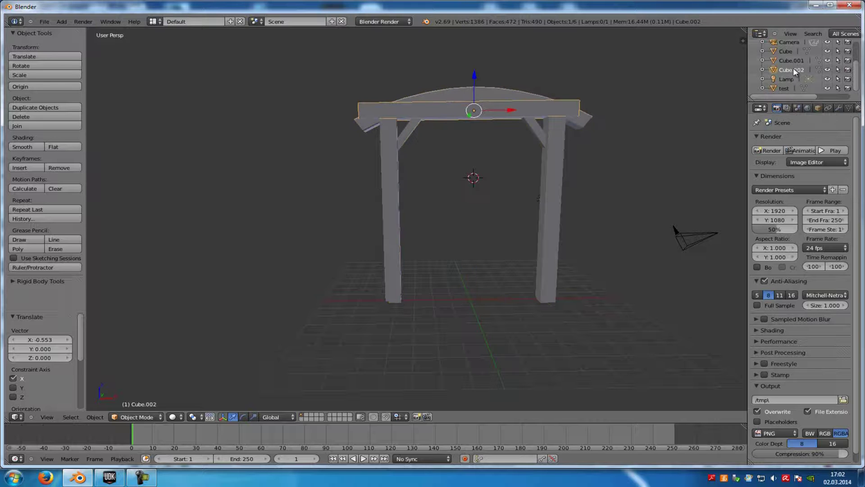
pyautogui.rightClick(793, 71)
pyautogui.click(764, 109)
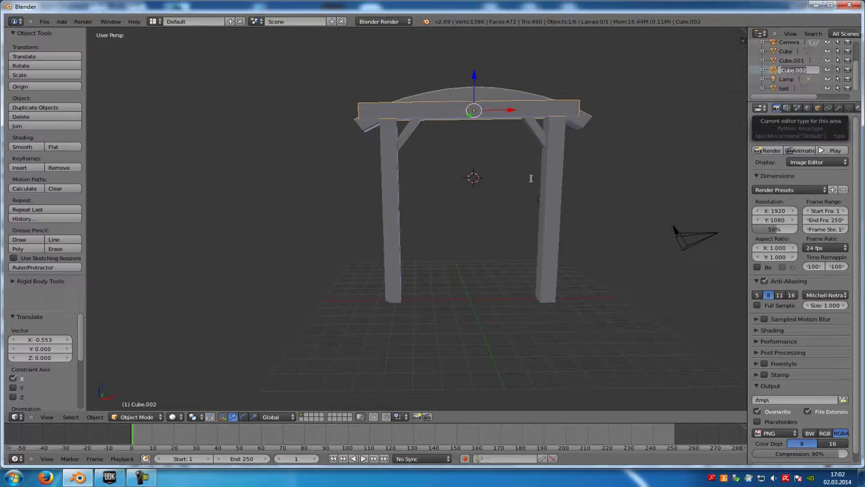
pyautogui.write('ucX_test')
# Rename the right post's box, Cube.001, with the collision name UCX_test.
pyautogui.click(788, 61)
pyautogui.rightClick(788, 62)
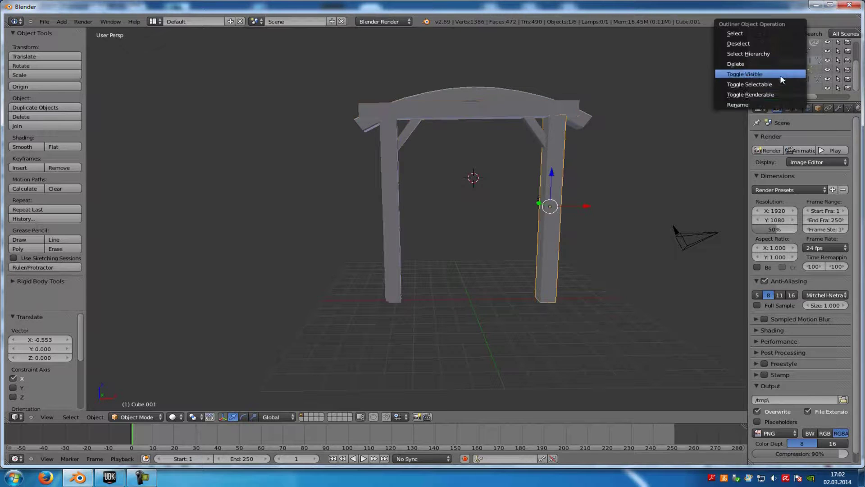
pyautogui.click(775, 74)
pyautogui.write('U')
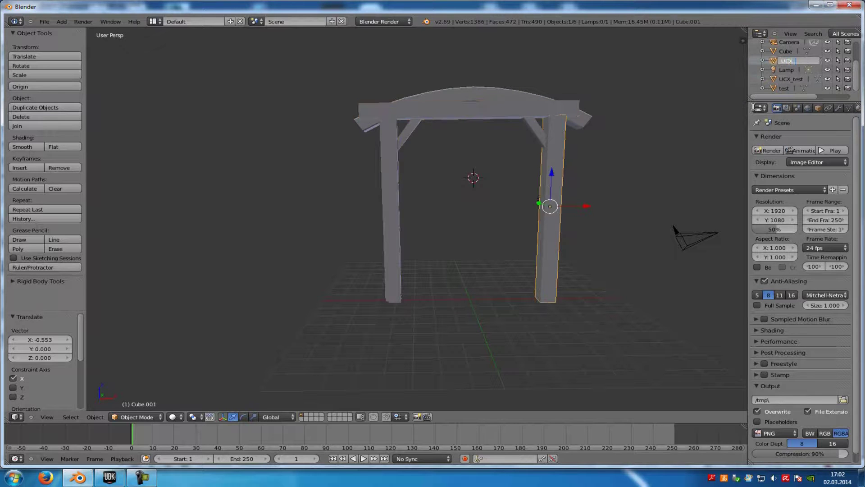
pyautogui.write('CX_test')
pyautogui.press('Return')
# Rename the left post's box, Cube, with the collision name UCX_test.
pyautogui.click(786, 51)
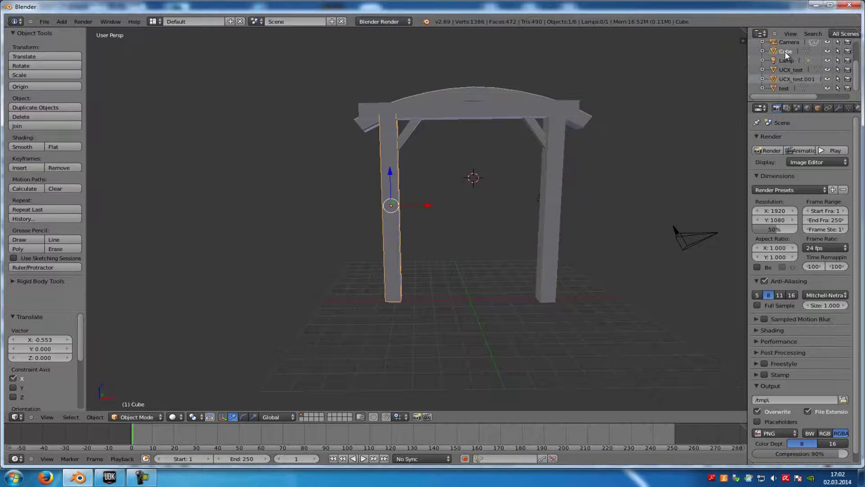
pyautogui.rightClick(786, 50)
pyautogui.click(771, 104)
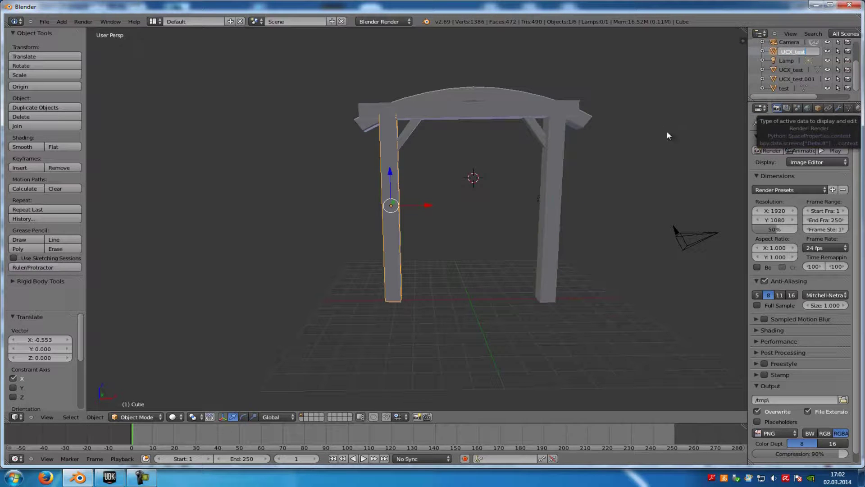
pyautogui.write('UCX_test')
pyautogui.press('Return')
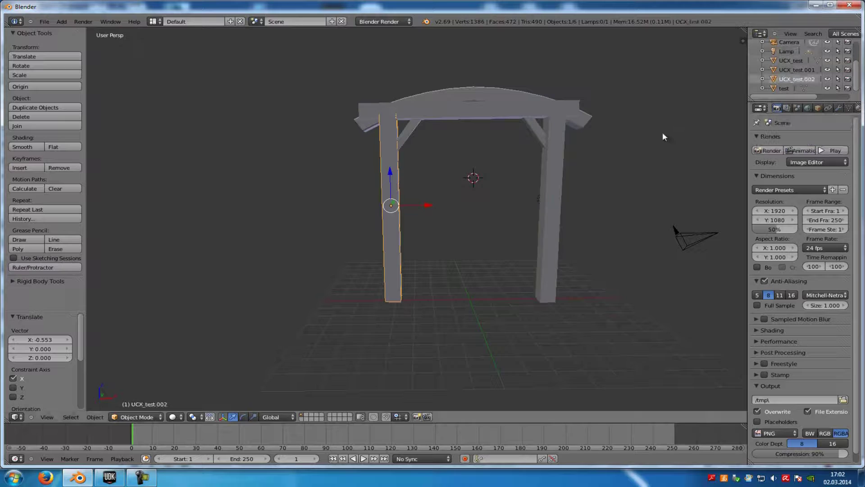
# Export the scene as FBX to the Desktop, overwriting untitled.fbx.
pyautogui.moveTo(668, 120); pyautogui.dragTo(683, 142, button='middle')
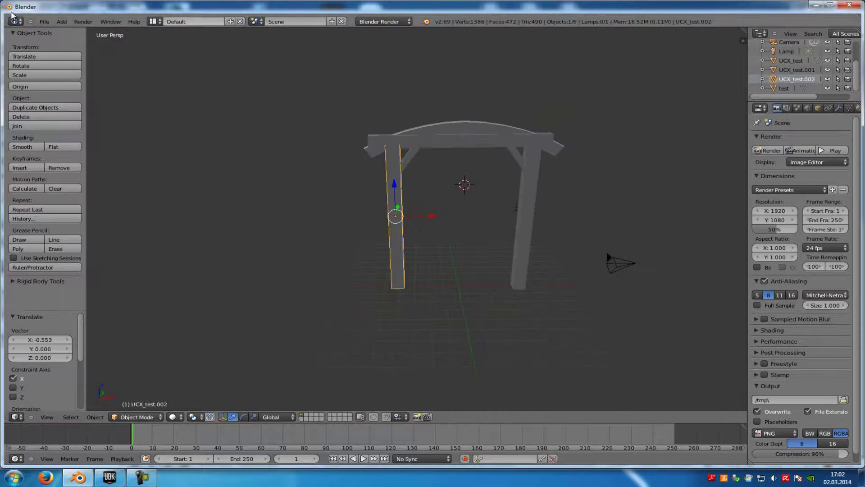
pyautogui.click(44, 21)
pyautogui.moveTo(56, 172)
pyautogui.click(168, 218)
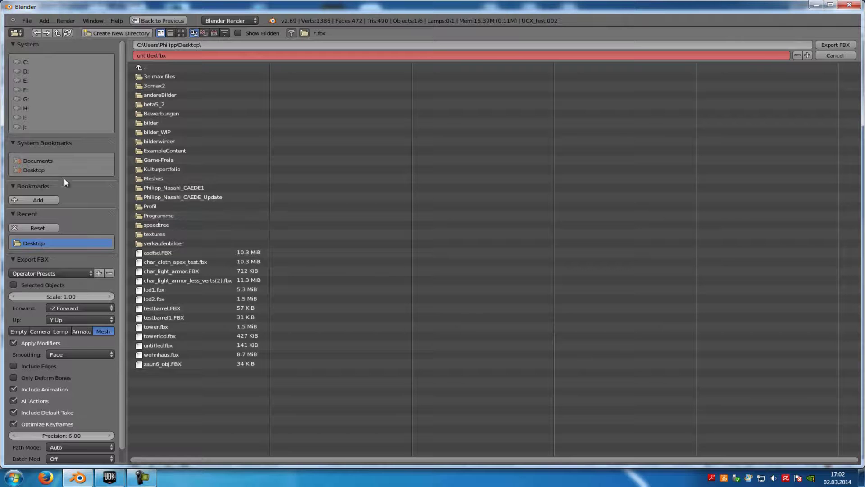
pyautogui.click(835, 45)
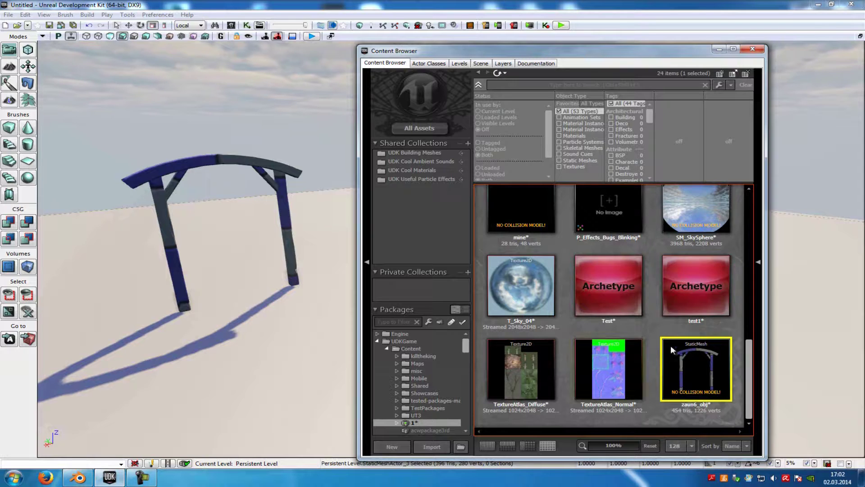
# Switch to the Unreal Development Kit and import untitled.fbx from the Desktop into package 1 as a static mesh.
pyautogui.rightClick(671, 350)
pyautogui.click(698, 6)
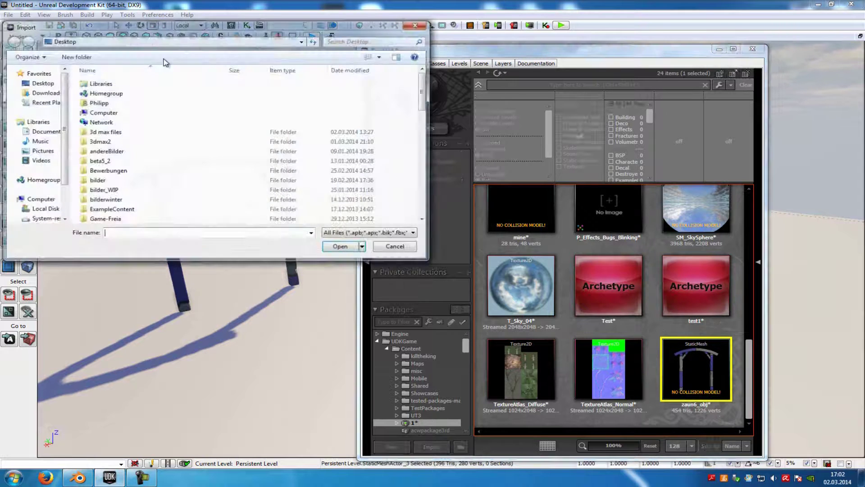
pyautogui.click(49, 86)
pyautogui.scroll(-10, 225, 176)
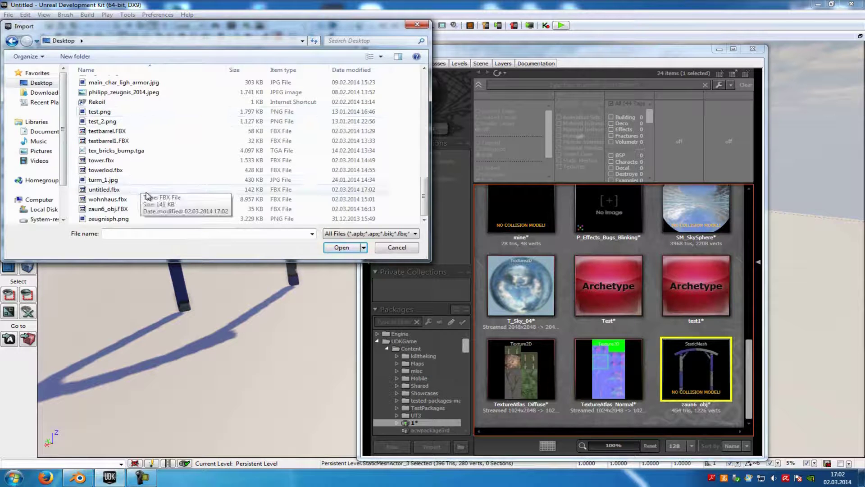
pyautogui.scroll(1, 147, 196)
pyautogui.scroll(-1, 146, 196)
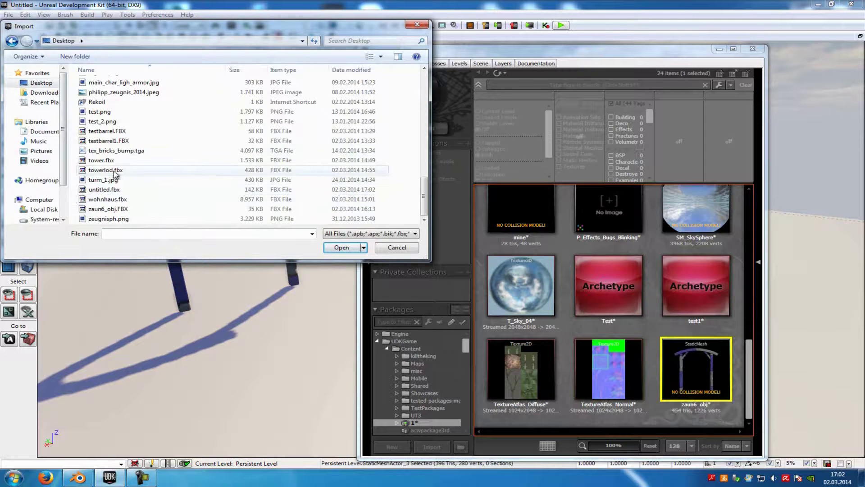
pyautogui.doubleClick(124, 191)
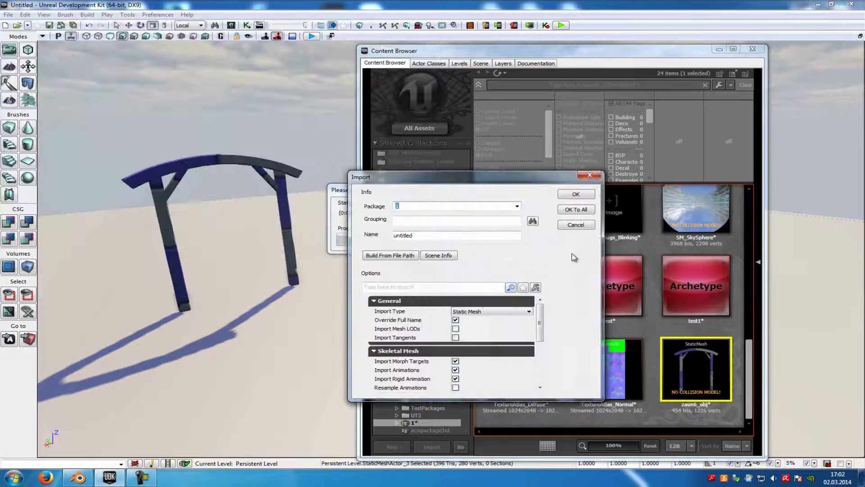
pyautogui.click(577, 210)
pyautogui.click(475, 299)
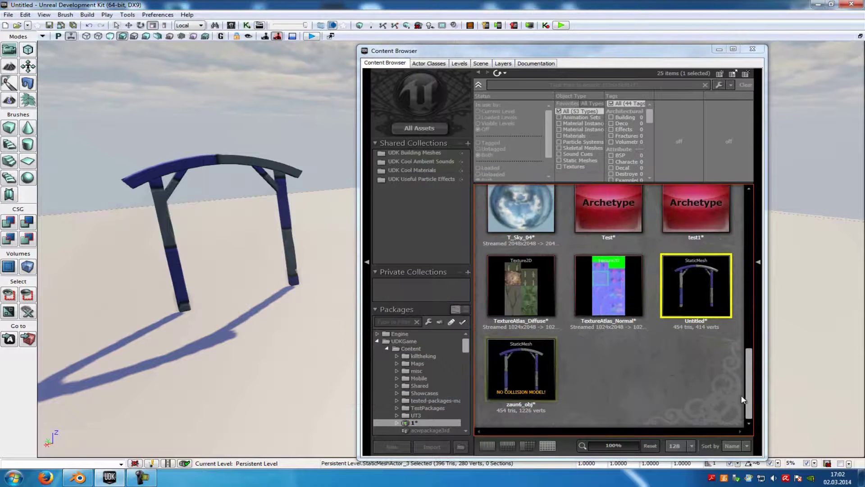
# Open the imported Untitled mesh in the Static Mesh Editor and examine its collision boxes from another angle.
pyautogui.doubleClick(710, 285)
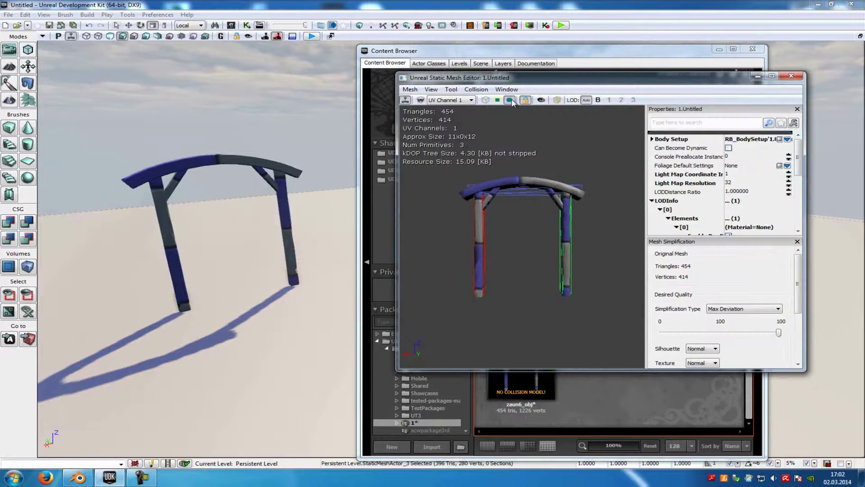
pyautogui.moveTo(615, 193); pyautogui.dragTo(646, 225)
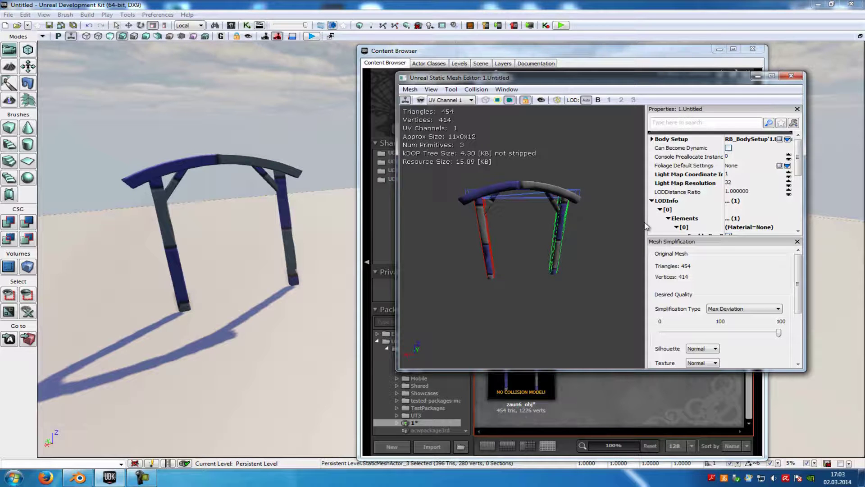
# Examine the Untitled mesh's collision boxes up close, and close its Static Mesh Editor.
pyautogui.scroll(3, 590, 204)
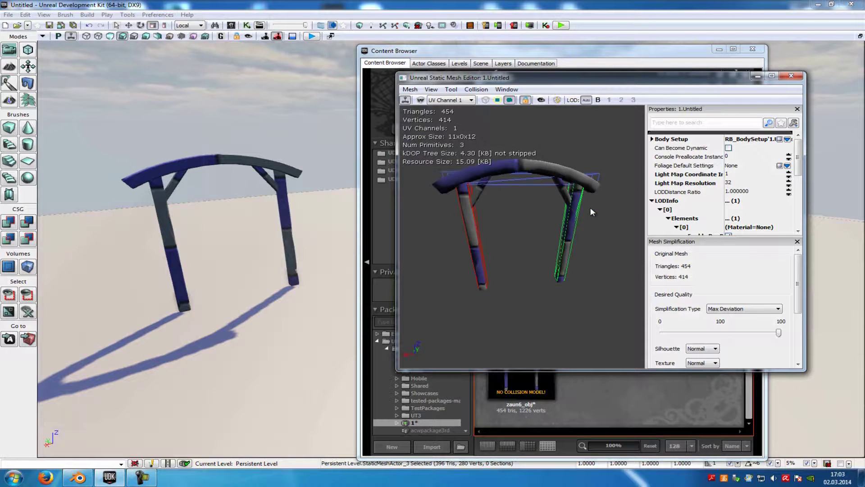
pyautogui.moveTo(585, 209); pyautogui.dragTo(647, 229)
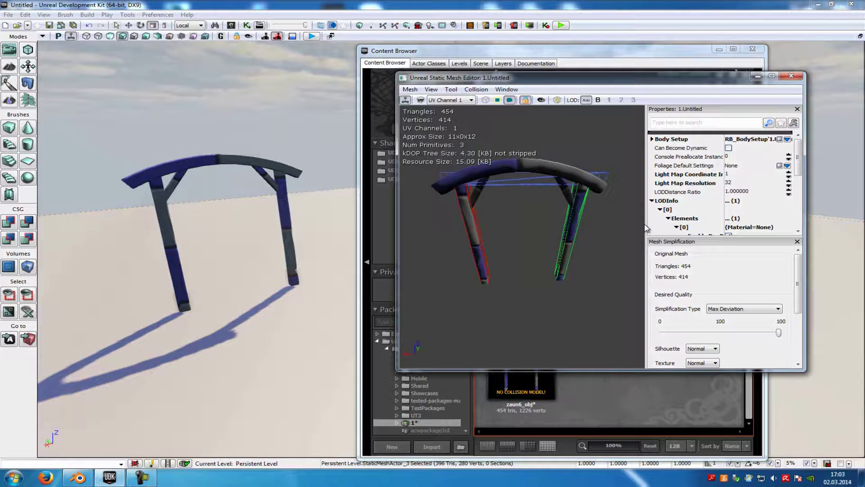
pyautogui.moveTo(581, 208); pyautogui.dragTo(600, 232)
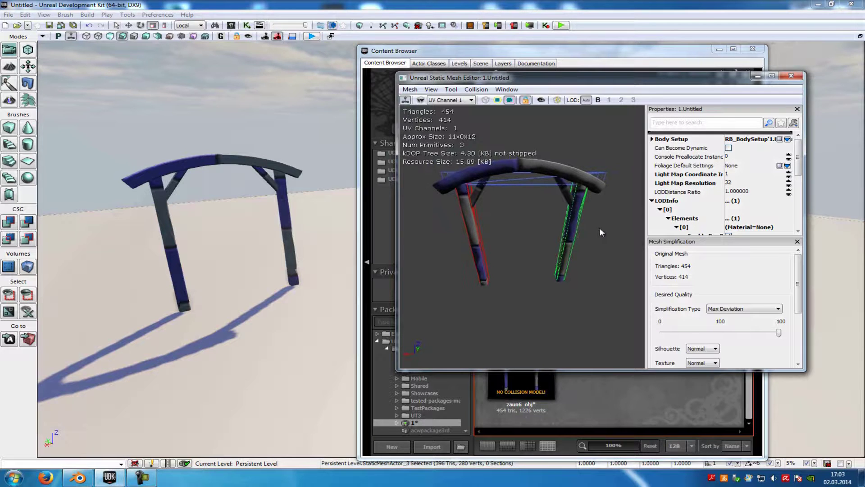
pyautogui.click(792, 76)
pyautogui.click(673, 369)
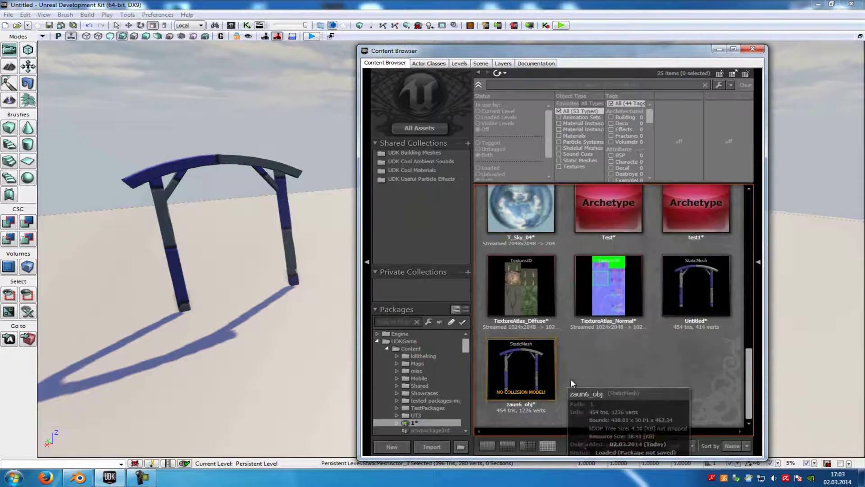
# Open the zaun6_obj mesh in the Static Mesh Editor and generate a 26DOP simplified collision for it.
pyautogui.doubleClick(542, 371)
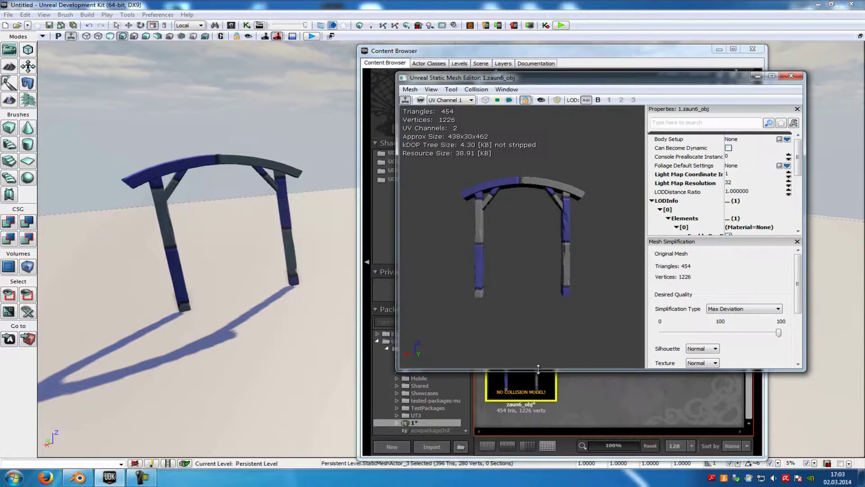
pyautogui.click(477, 89)
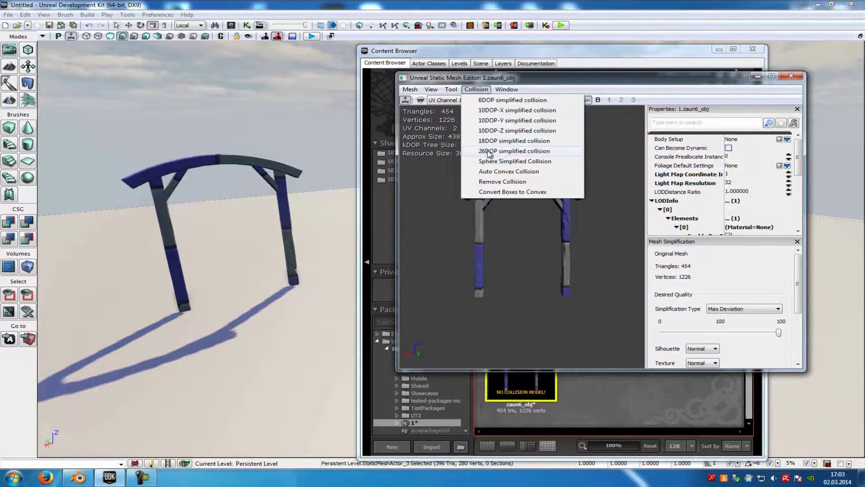
pyautogui.click(489, 152)
pyautogui.moveTo(591, 167); pyautogui.dragTo(647, 160)
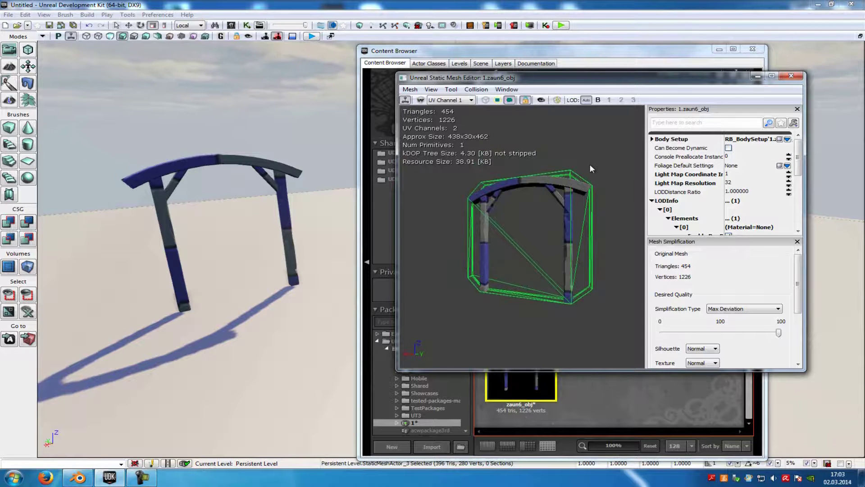
# Generate an Auto Convex Collision for zaun6_obj with Depth 7, Max Hull Verts 32 and Allow Splits 40.
pyautogui.click(476, 89)
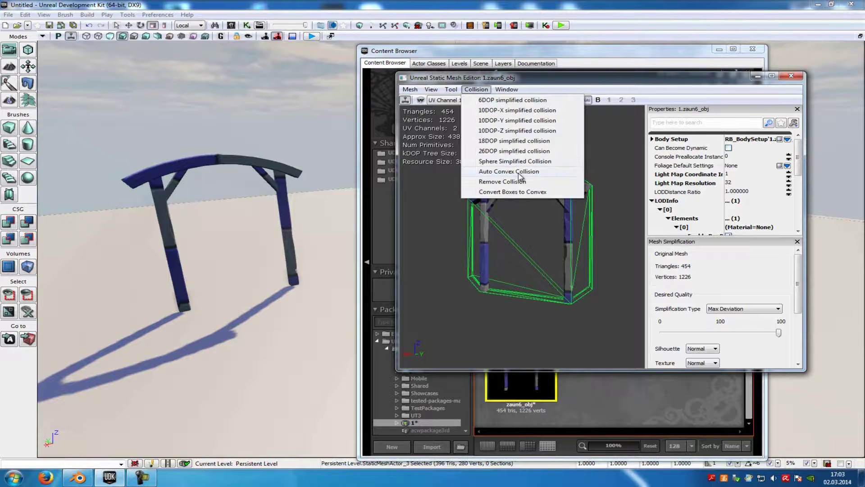
pyautogui.click(520, 175)
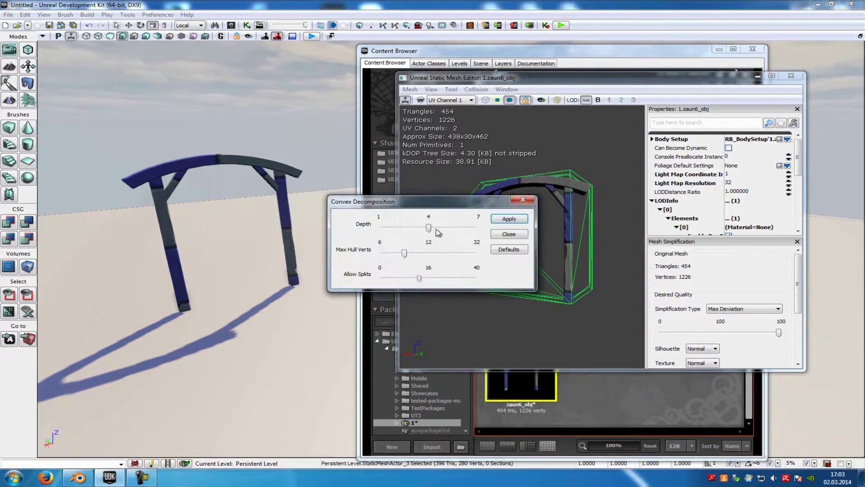
pyautogui.moveTo(404, 254); pyautogui.dragTo(499, 264)
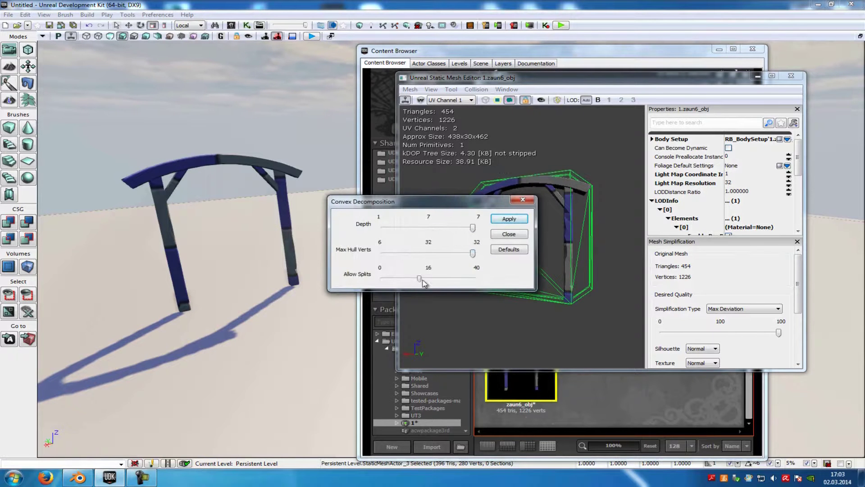
pyautogui.moveTo(419, 279); pyautogui.dragTo(516, 277)
pyautogui.click(509, 219)
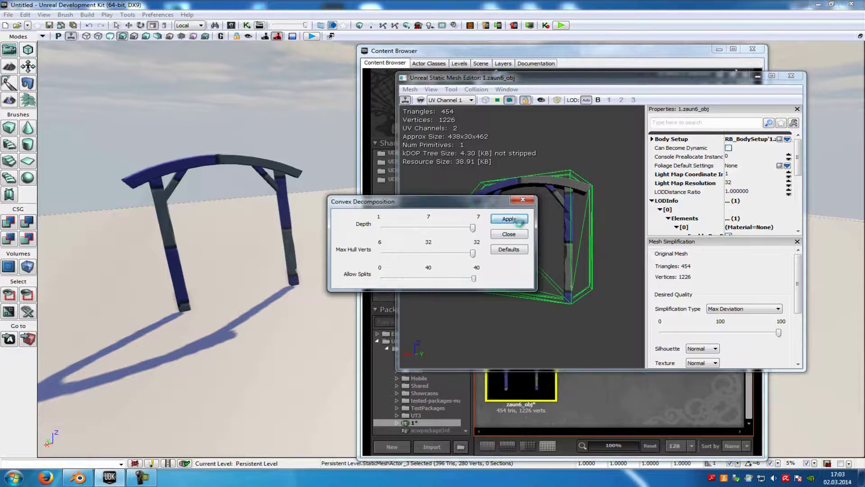
pyautogui.click(515, 235)
pyautogui.moveTo(583, 258); pyautogui.dragTo(547, 237)
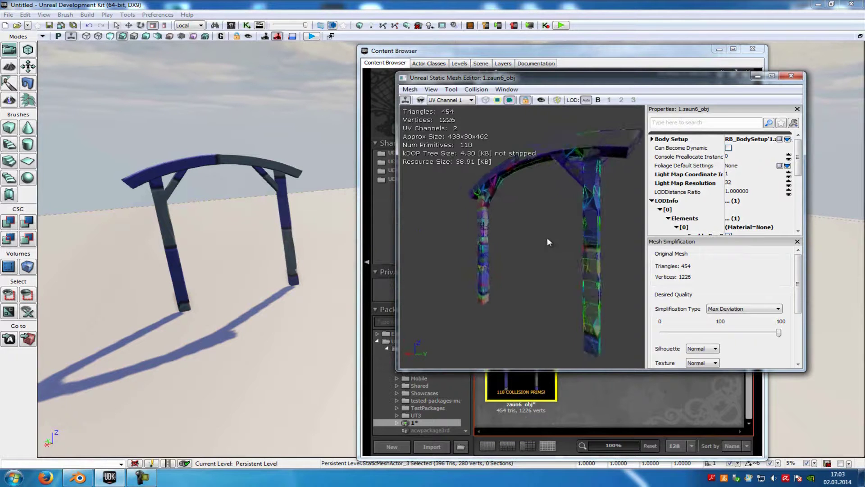
pyautogui.scroll(5, 548, 206)
pyautogui.moveTo(552, 205); pyautogui.dragTo(631, 225)
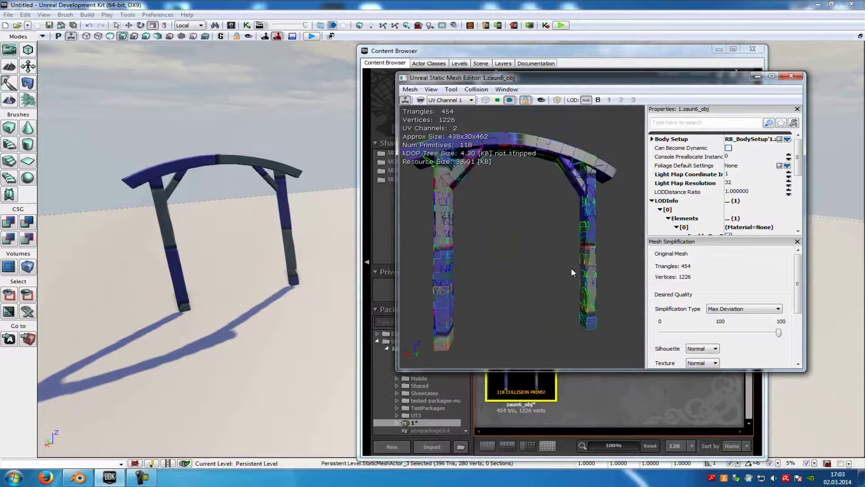
# Open the Untitled mesh beside zaun6_obj, compare its collision boxes with the convex hulls, and minimize its editor.
pyautogui.moveTo(627, 81); pyautogui.dragTo(315, 82)
pyautogui.click(690, 286)
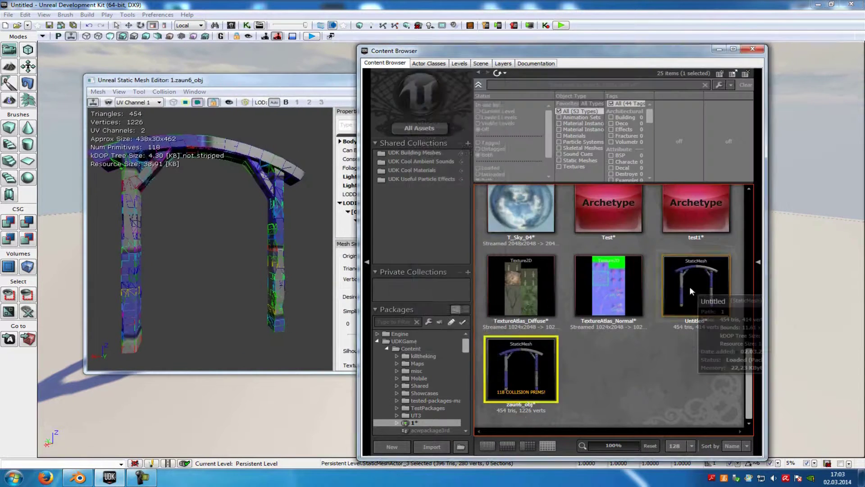
pyautogui.doubleClick(689, 286)
pyautogui.moveTo(482, 61); pyautogui.dragTo(589, 66)
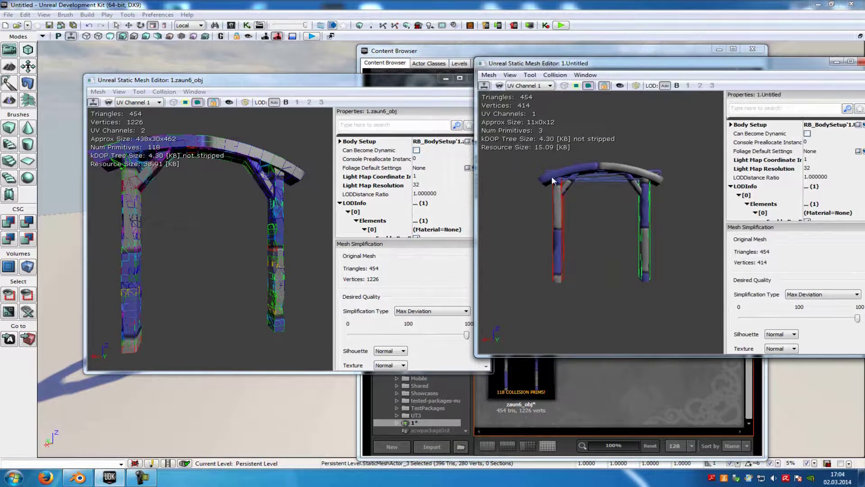
pyautogui.moveTo(296, 230); pyautogui.dragTo(331, 258)
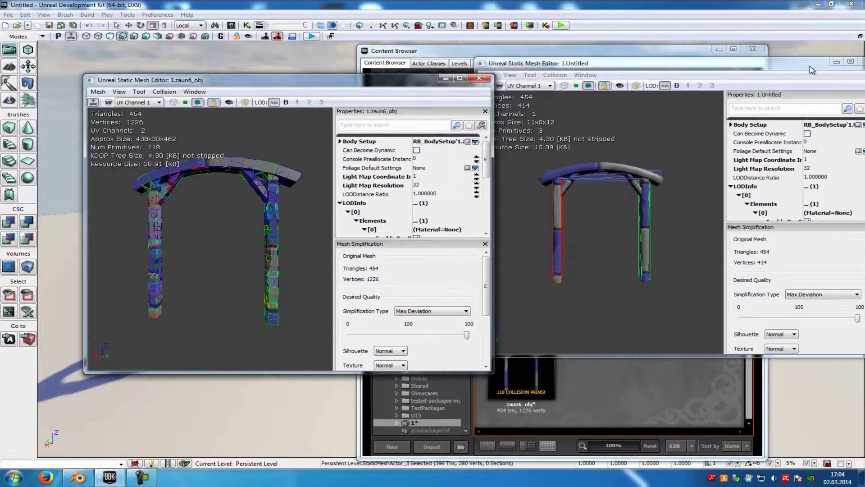
pyautogui.click(837, 62)
# Remove the collision from the zaun6_obj mesh.
pyautogui.moveTo(171, 79); pyautogui.dragTo(232, 69)
pyautogui.click(229, 82)
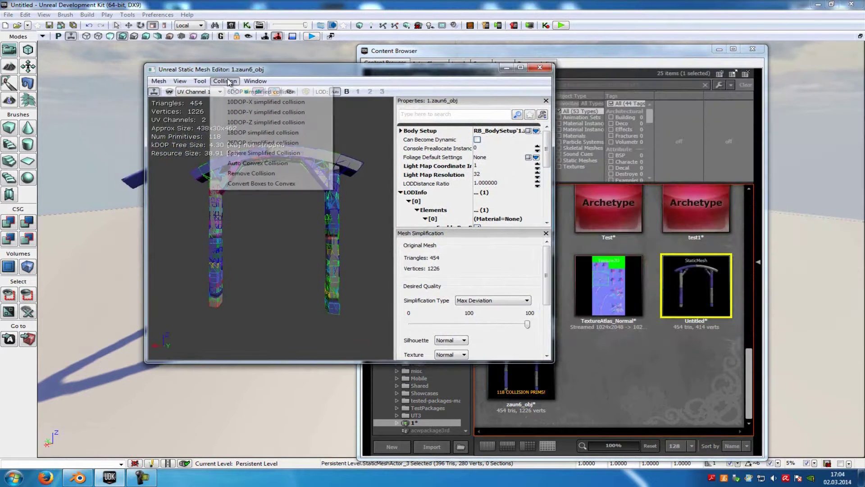
pyautogui.click(270, 174)
pyautogui.click(446, 256)
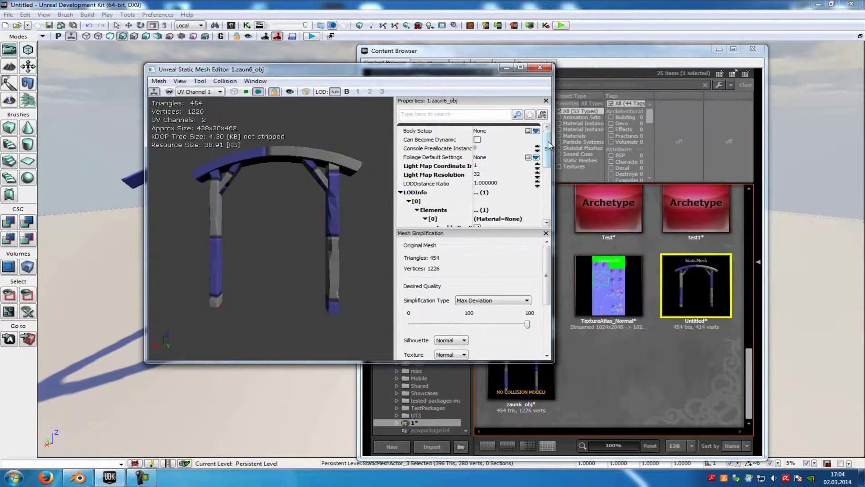
# Disable Use Simple Box Collision, Use Simple Line Collision and Use Simple Rigid Body Collision for zaun6_obj, and close its editor.
pyautogui.moveTo(549, 144); pyautogui.dragTo(548, 197)
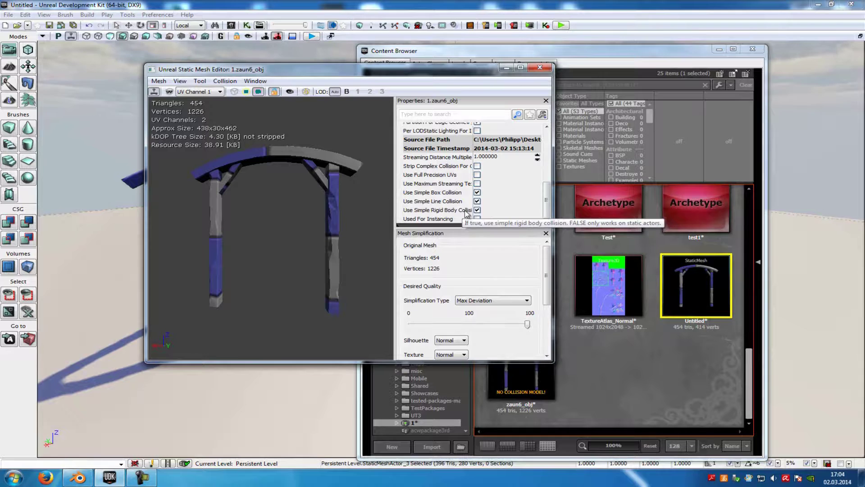
pyautogui.click(477, 192)
pyautogui.click(477, 201)
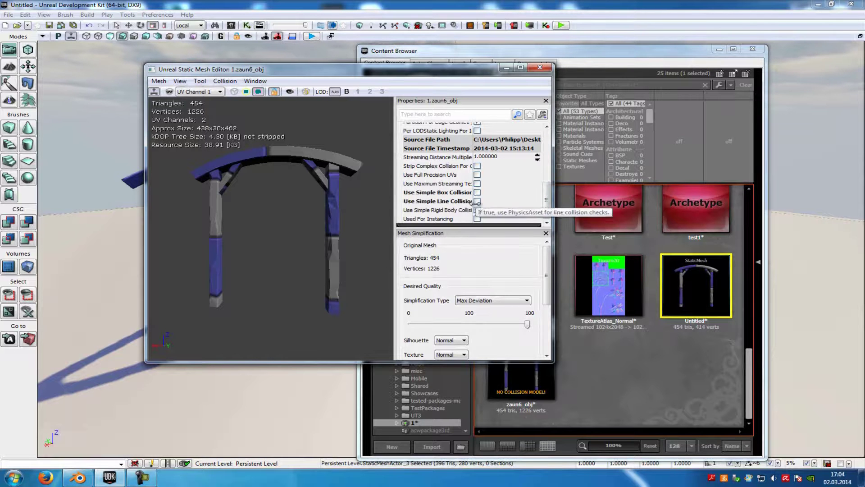
pyautogui.click(477, 210)
pyautogui.click(540, 67)
# Play the level from the ground near the arch, walk against a post to test its collision, and end the preview.
pyautogui.rightClick(317, 364)
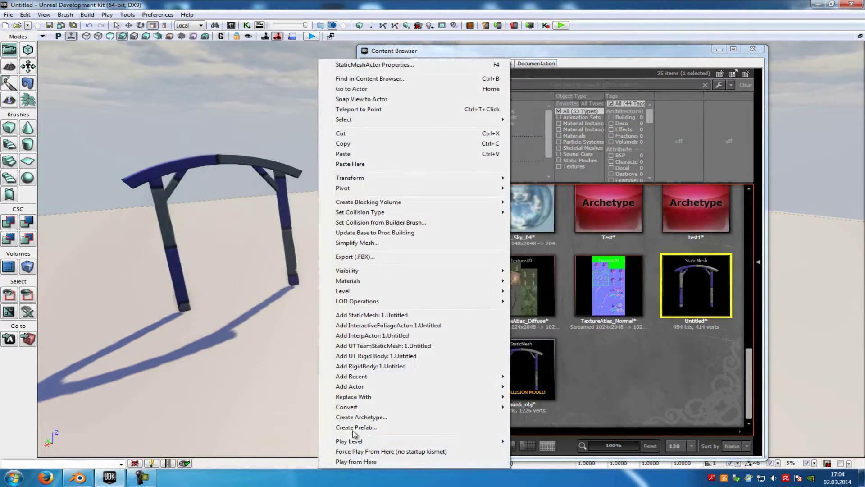
pyautogui.click(346, 461)
pyautogui.press('w')
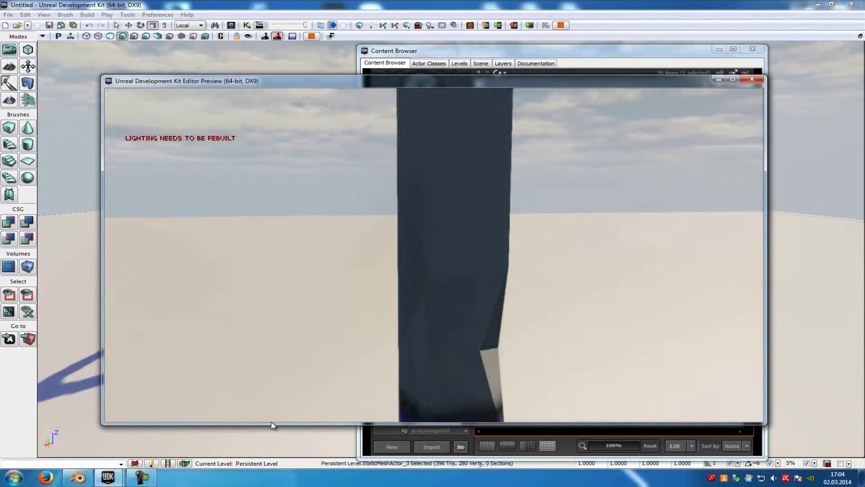
pyautogui.press('d')
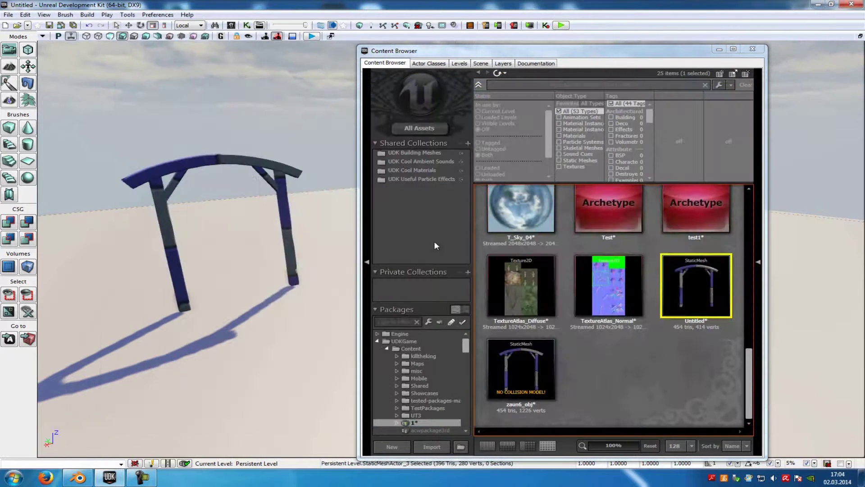
# Open the Untitled mesh, check its simple collision properties, and close its editor.
pyautogui.doubleClick(699, 296)
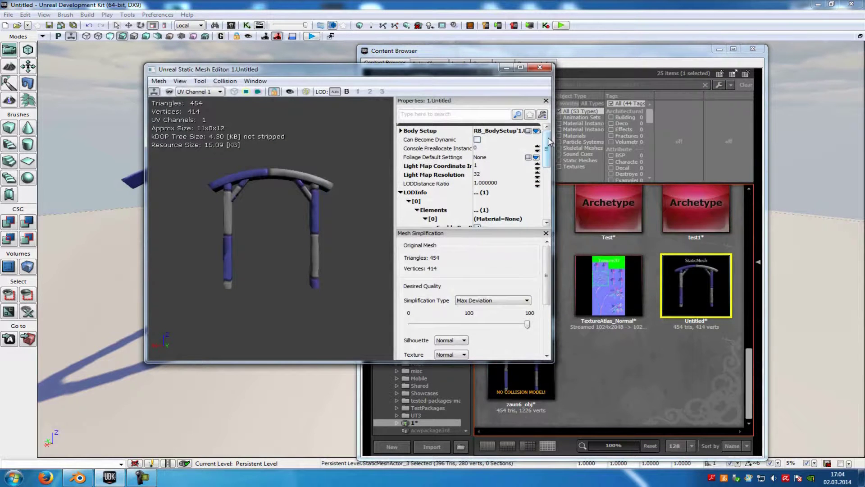
pyautogui.moveTo(549, 141); pyautogui.dragTo(555, 195)
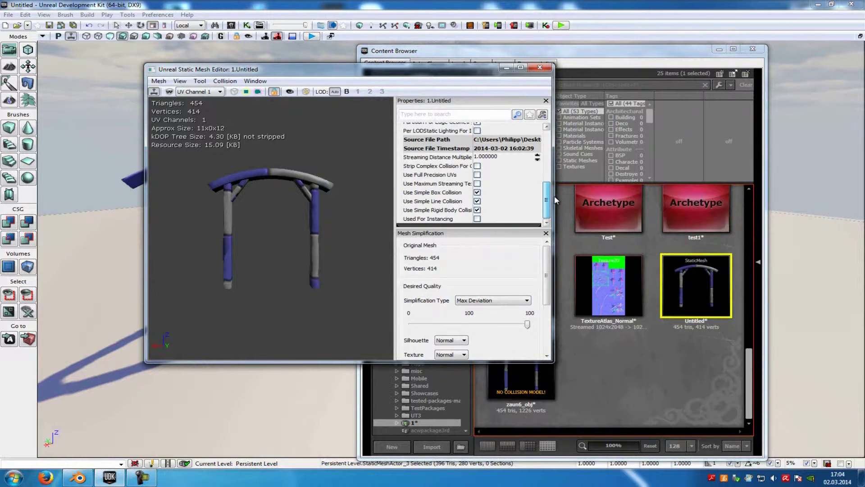
pyautogui.click(540, 66)
# Reopen the zaun6_obj mesh in the Static Mesh Editor and look over the arch.
pyautogui.doubleClick(534, 375)
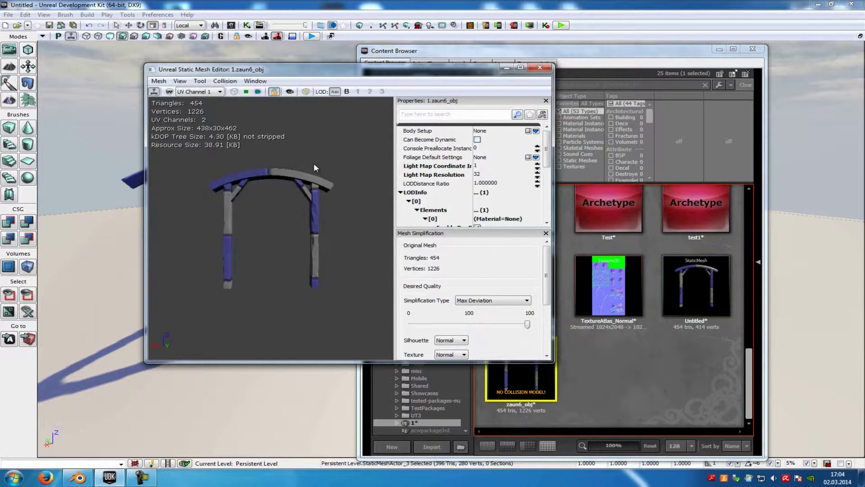
pyautogui.moveTo(336, 155); pyautogui.dragTo(315, 118)
pyautogui.click(667, 359)
# Open the Untitled mesh, show its collision, and examine the boxes around the posts and top beam.
pyautogui.doubleClick(696, 289)
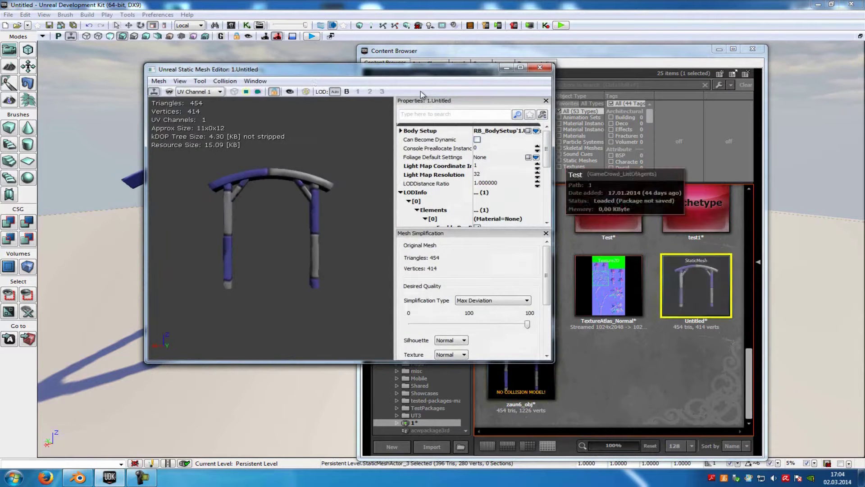
pyautogui.click(257, 91)
pyautogui.scroll(-5, 369, 255)
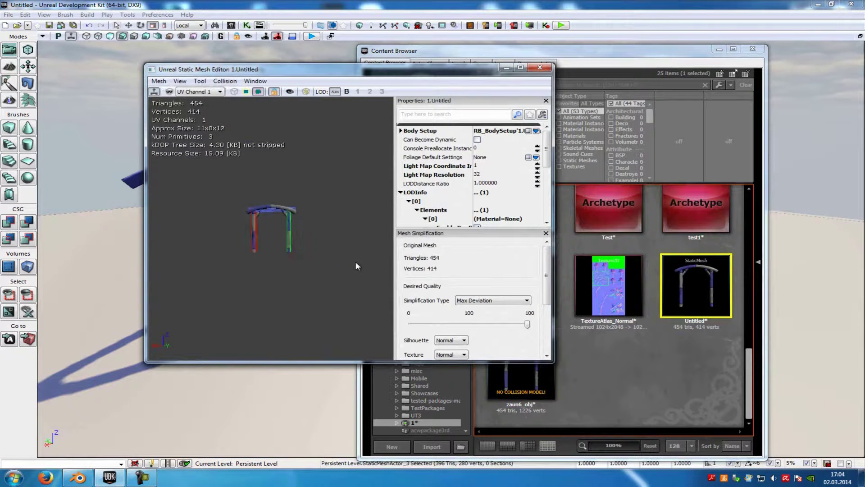
pyautogui.scroll(3, 360, 258)
pyautogui.moveTo(351, 180)
pyautogui.mouseDown()
pyautogui.moveTo(325, 207)
pyautogui.moveTo(218, 227)
pyautogui.moveTo(245, 236)
pyautogui.moveTo(353, 180)
pyautogui.mouseUp()
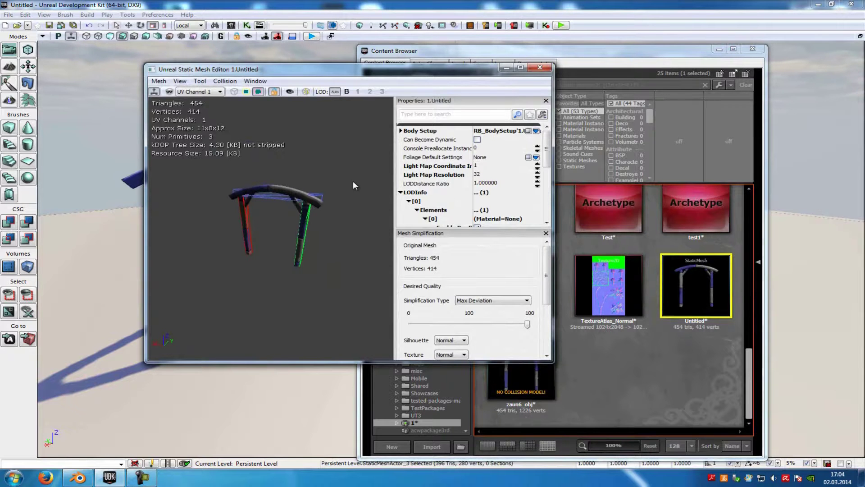
pyautogui.moveTo(249, 209); pyautogui.dragTo(293, 264)
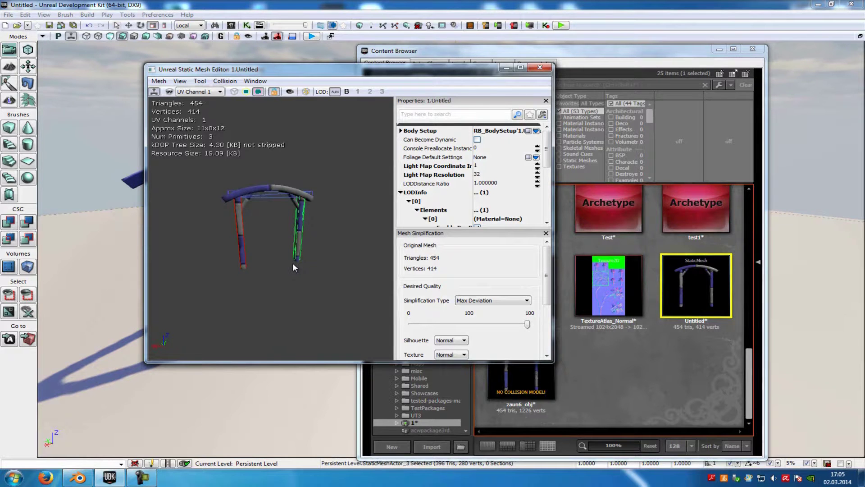
# Arrange the Untitled and zaun6_obj mesh editors side by side.
pyautogui.moveTo(278, 76); pyautogui.dragTo(553, 72)
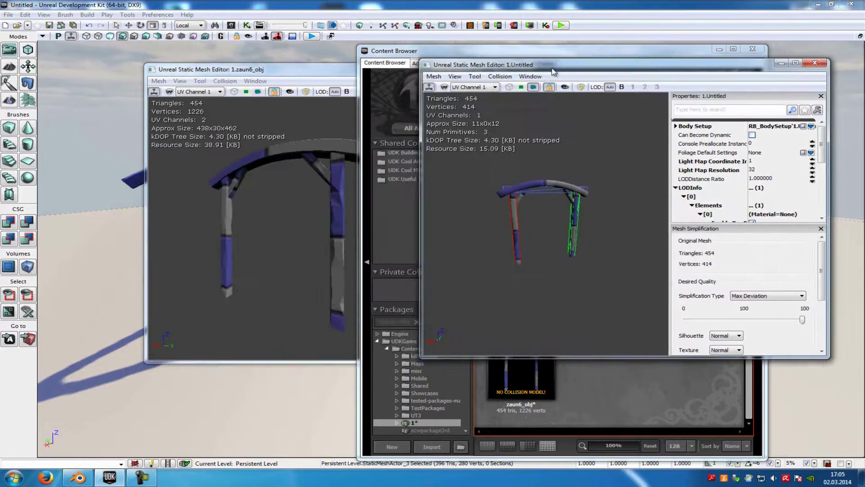
pyautogui.moveTo(591, 244); pyautogui.dragTo(584, 221)
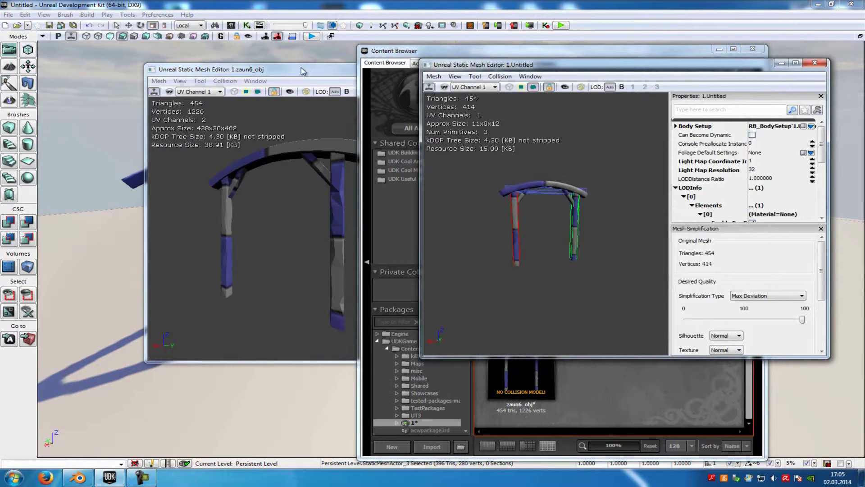
pyautogui.click(305, 72)
pyautogui.moveTo(407, 74); pyautogui.dragTo(343, 78)
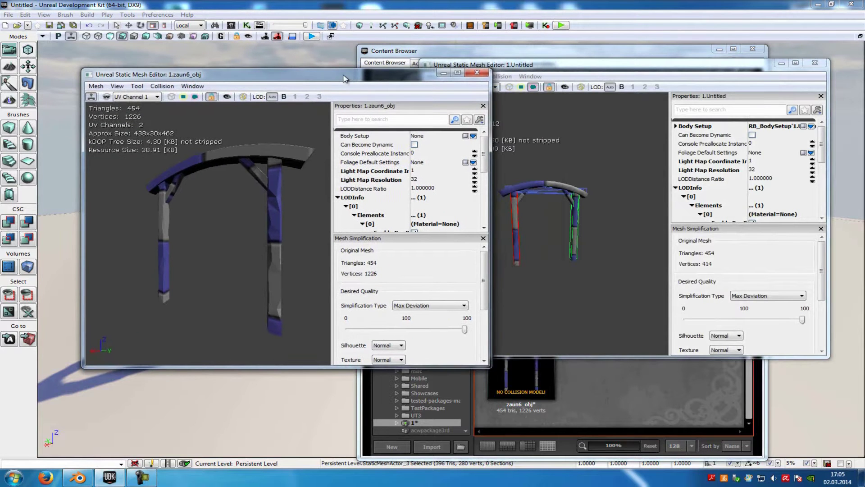
# Compare zaun6_obj's geometry and simple collision settings with the Untitled mesh's custom collision boxes.
pyautogui.moveTo(284, 215); pyautogui.dragTo(313, 215)
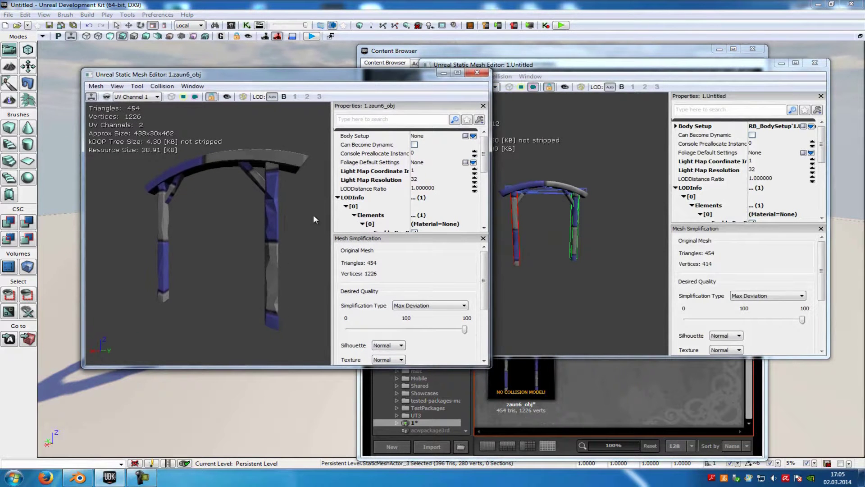
pyautogui.scroll(-5, 486, 156)
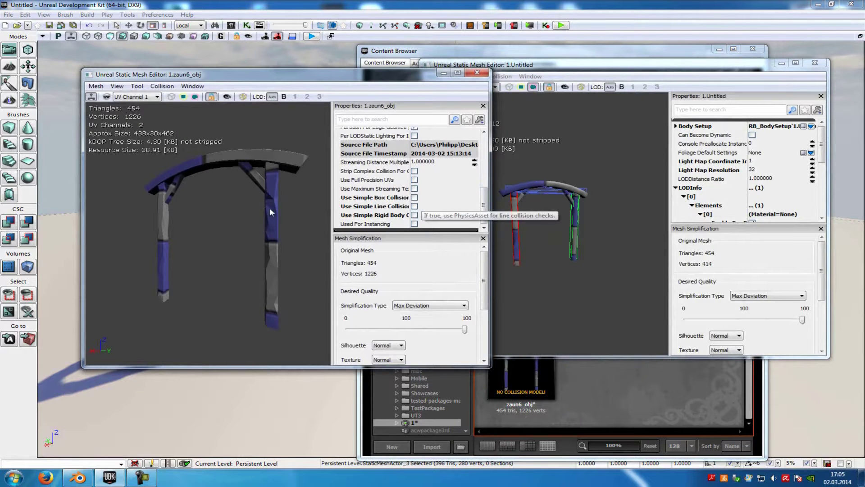
pyautogui.moveTo(277, 206); pyautogui.dragTo(276, 204)
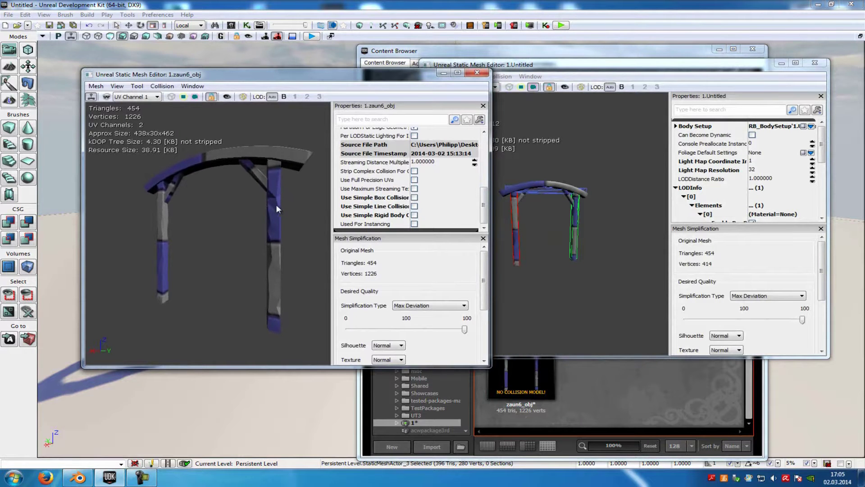
pyautogui.click(616, 52)
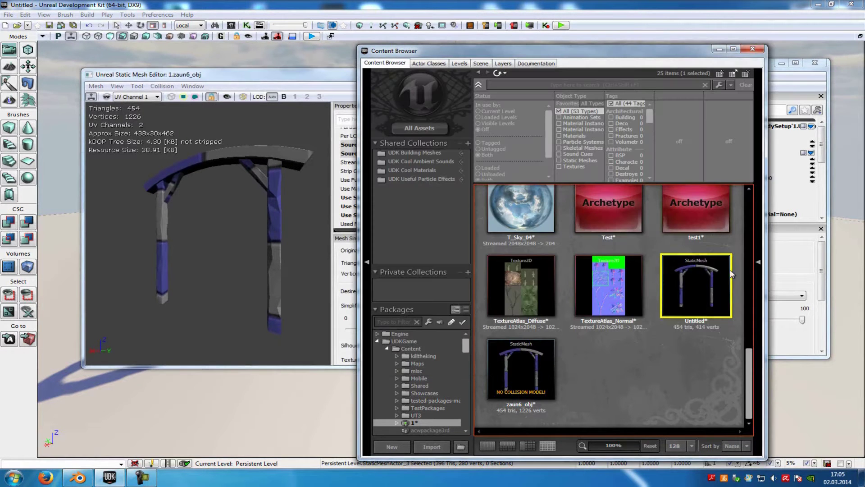
pyautogui.click(298, 77)
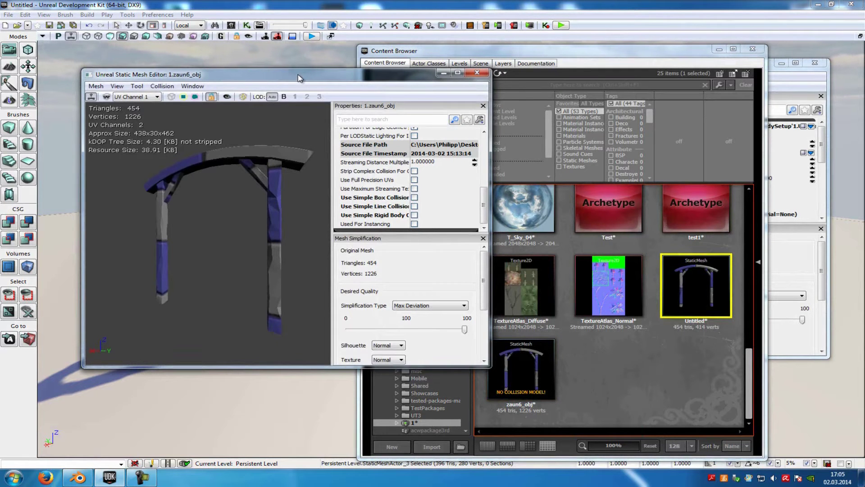
pyautogui.click(804, 79)
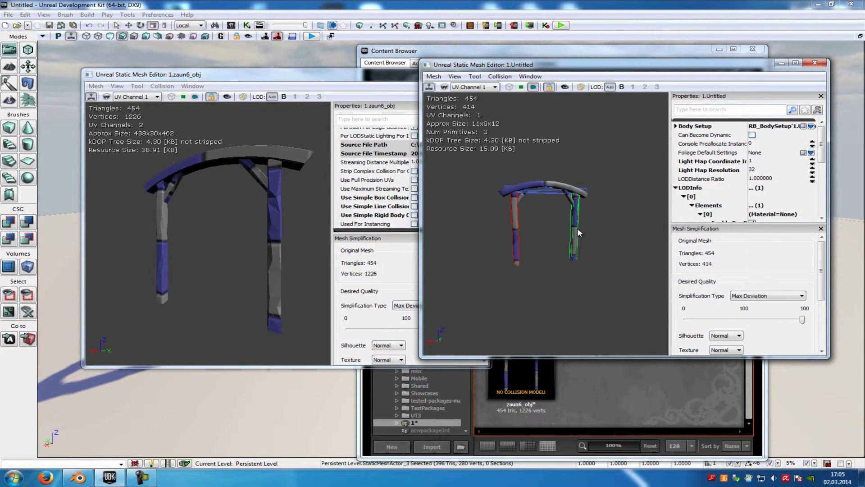
pyautogui.moveTo(585, 230); pyautogui.dragTo(599, 232)
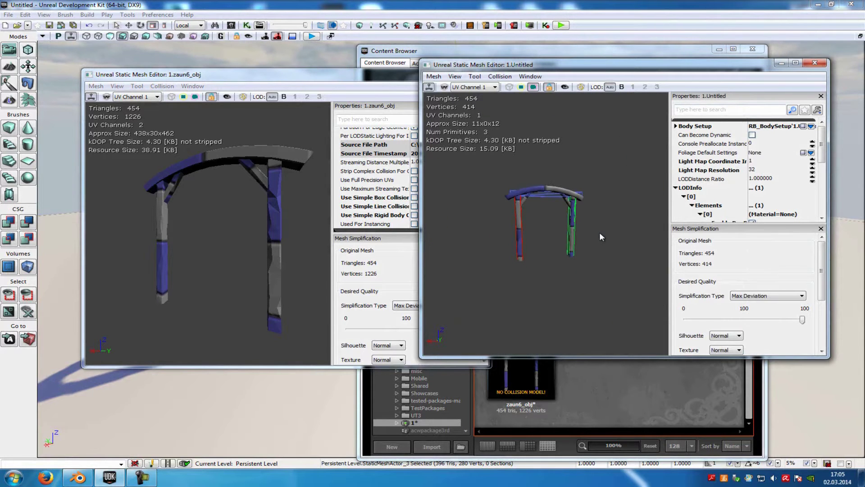